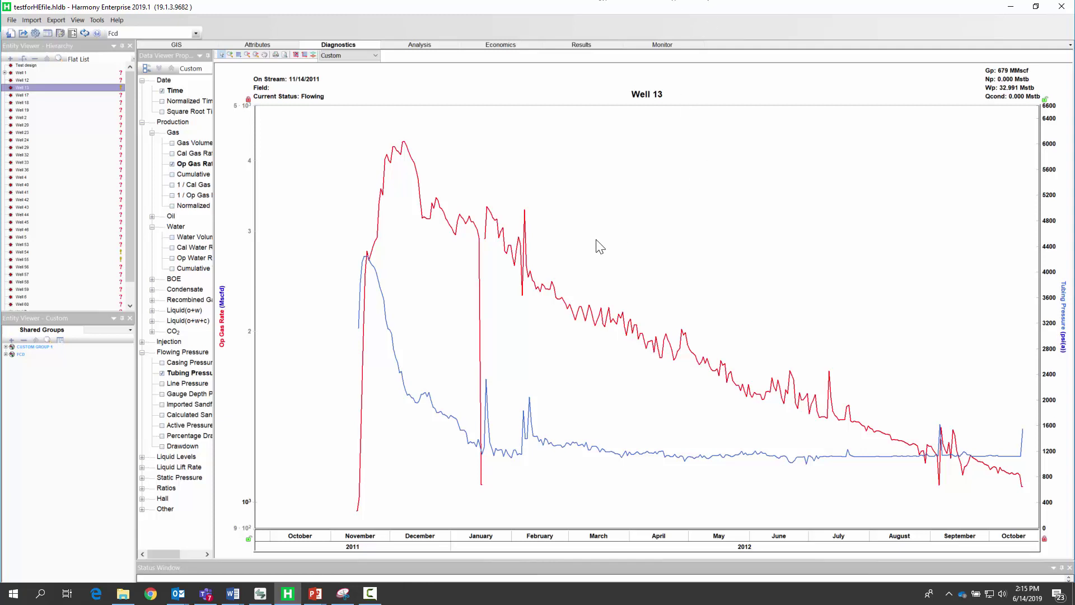
Step: Open Well 13's UR-GST superposition-time plot of normalized pressure against square-root time
mouse_move(571, 308)
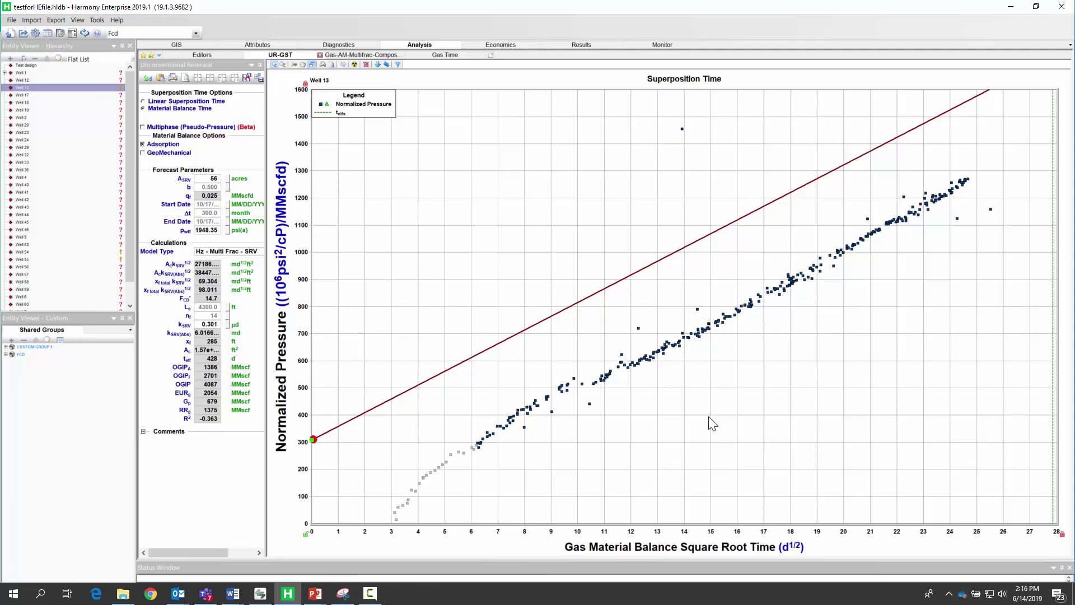
Step: Try several Well 13 fit-line intercepts and slopes, settling near 260 for F_CD 16.7
left_click_drag(317, 456, 308, 517)
left_click_drag(869, 235, 777, 292)
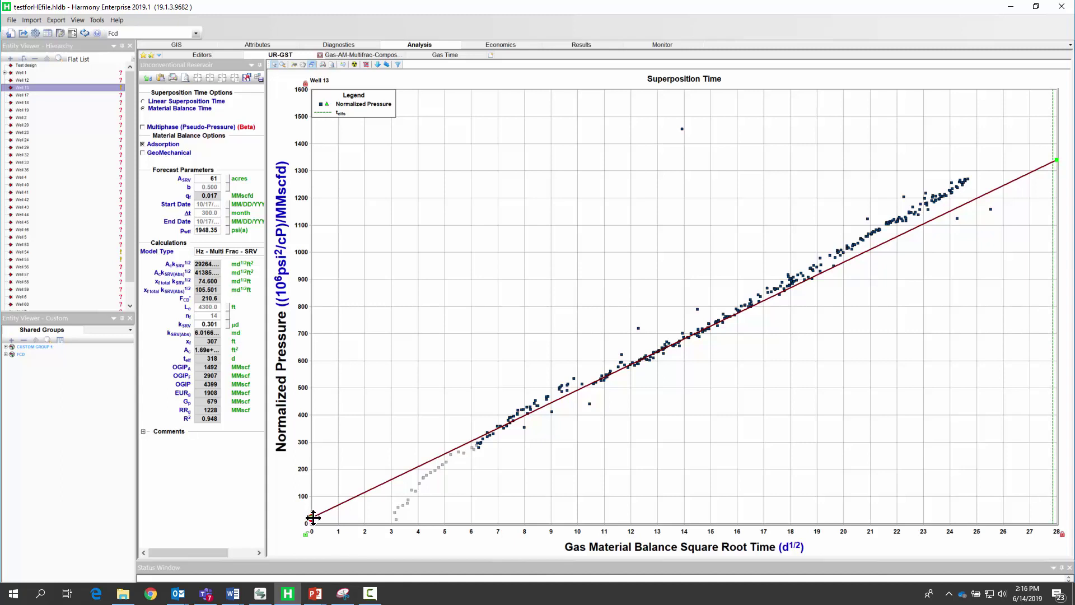
left_click_drag(314, 518, 284, 519)
left_click_drag(937, 220, 931, 212)
left_click_drag(310, 516, 311, 450)
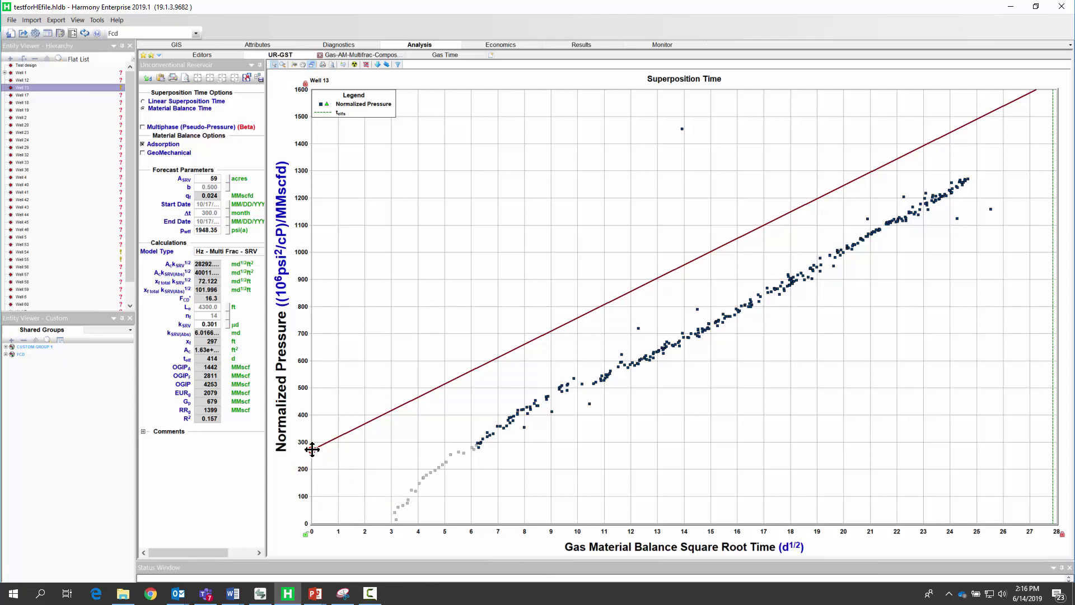
left_click_drag(312, 448, 311, 522)
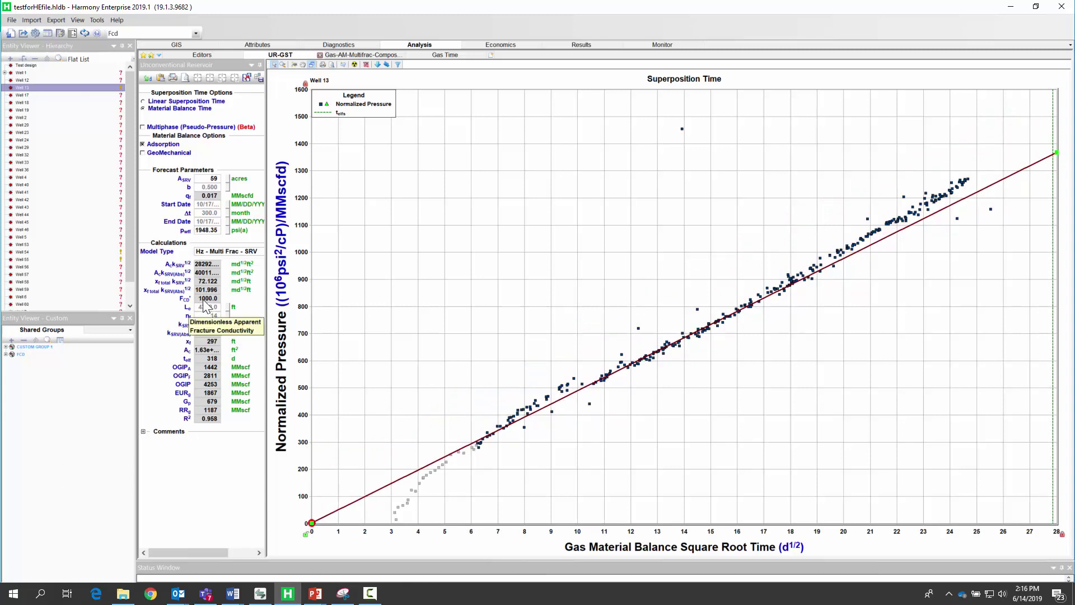
left_click_drag(311, 522, 312, 451)
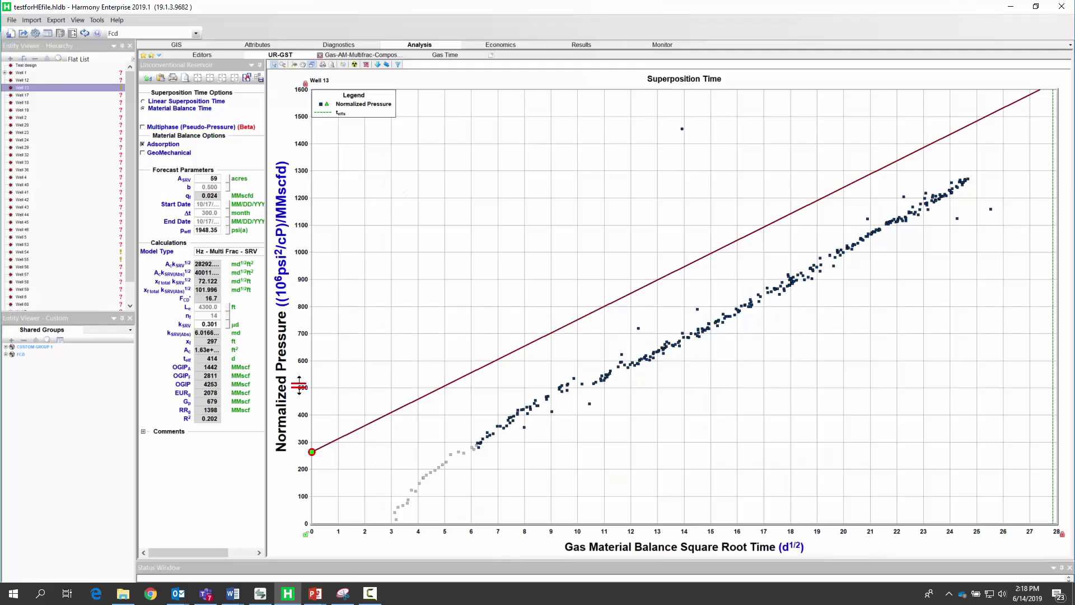
Step: Pull the Well 13 fit line's start down to the origin, giving FCD 1000
left_click_drag(313, 451, 307, 522)
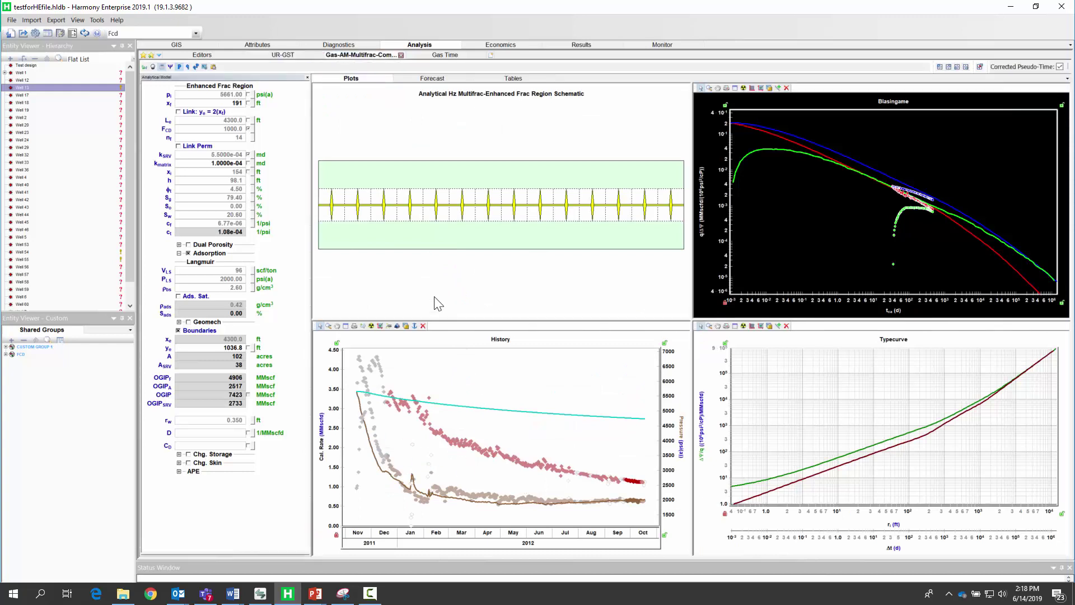
Step: Show Well 13's synthetic gas rate on the enlarged History plot with FCD set to 5
left_click(346, 326)
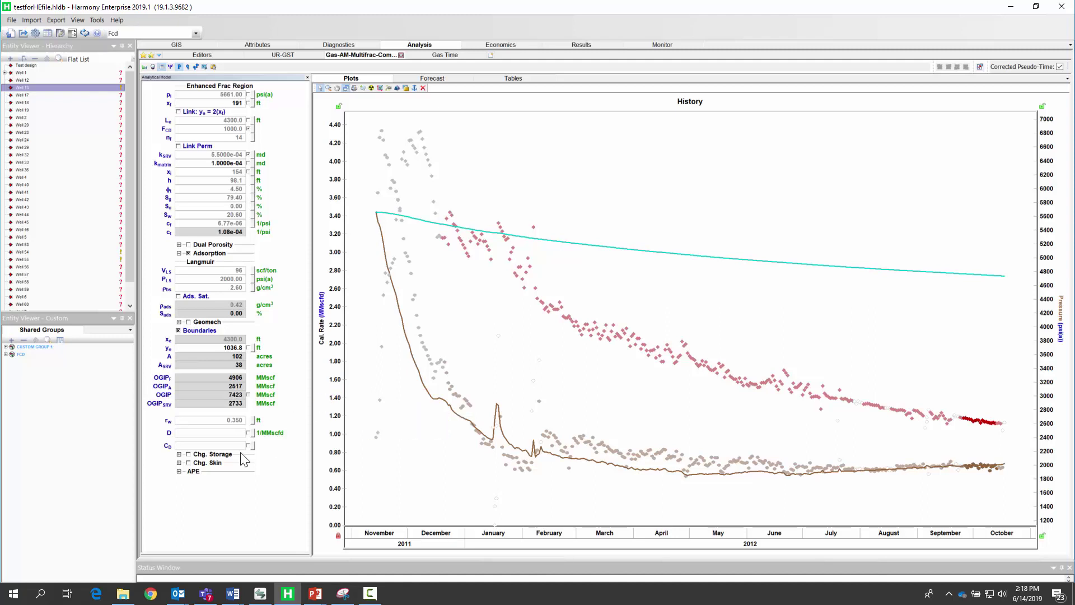
left_click(188, 67)
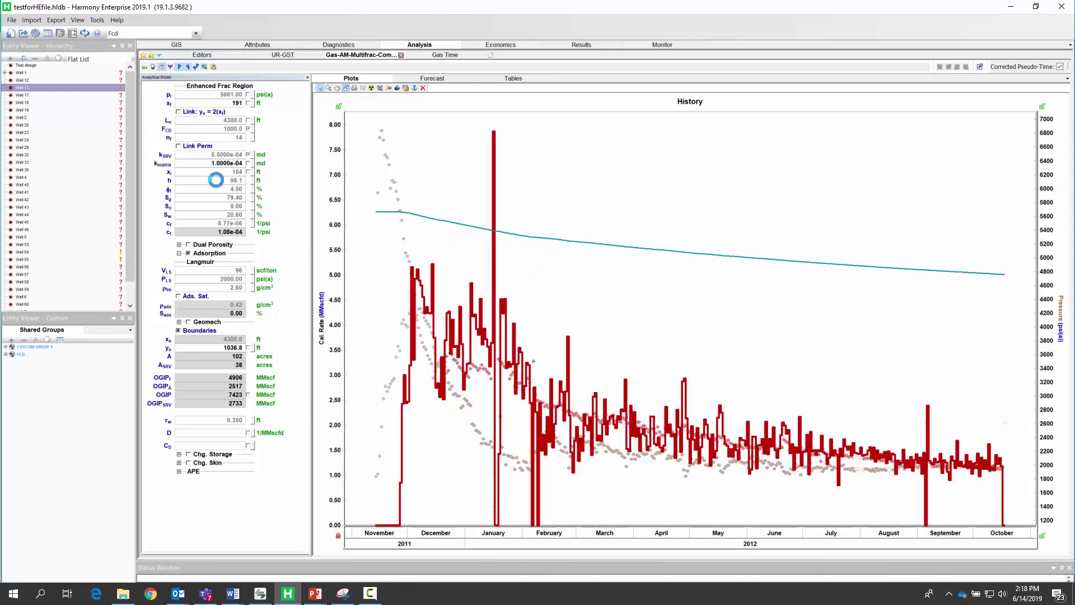
left_click(233, 129)
type("5")
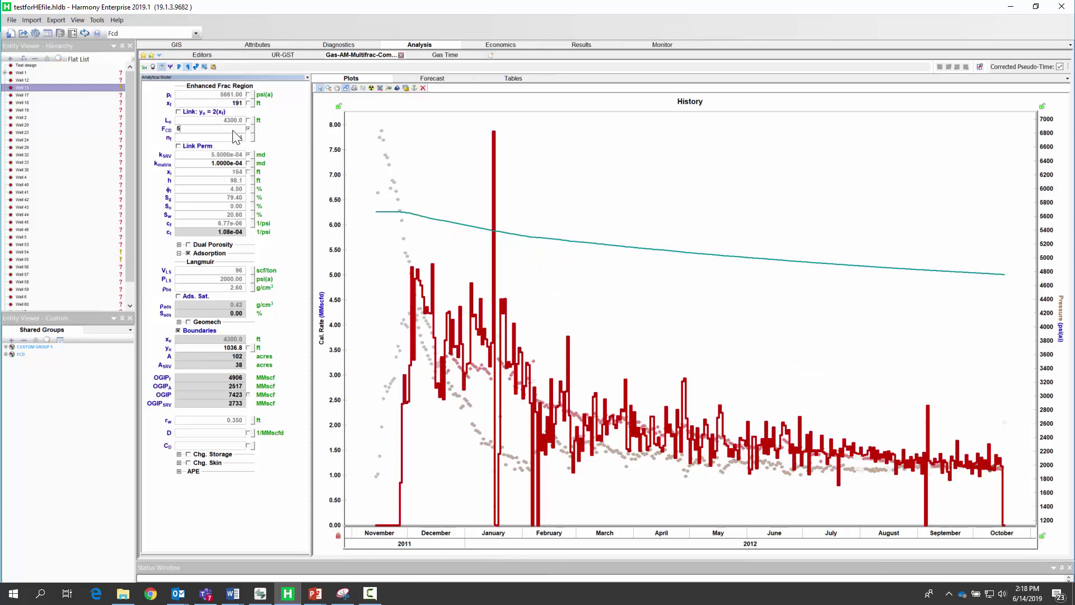
key("Tab")
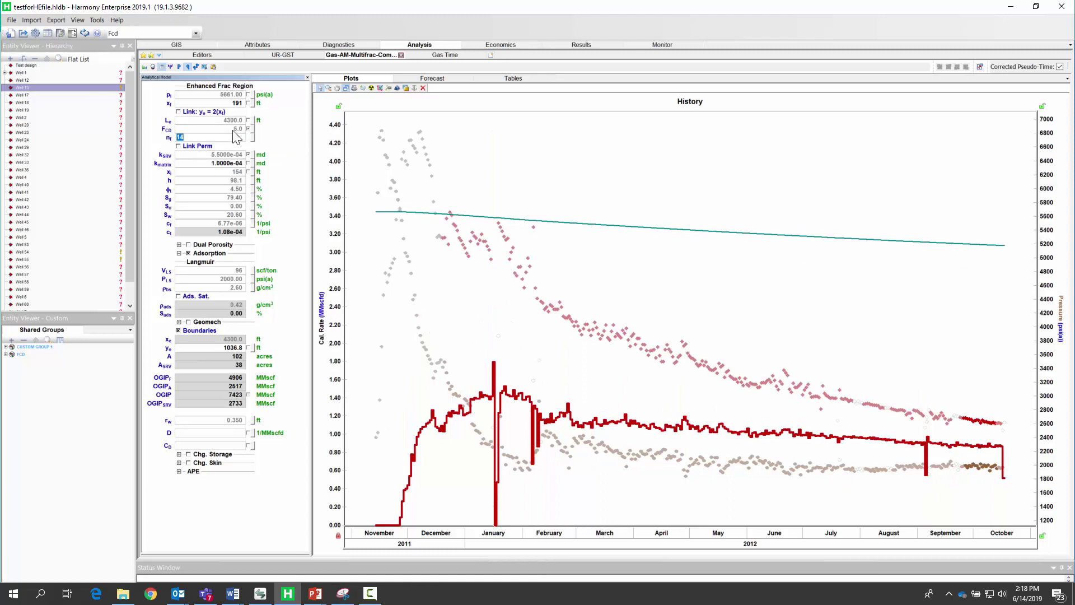
Step: Lower the Well 55 fit line to start near 20, giving FCD' 27.3
mouse_move(504, 258)
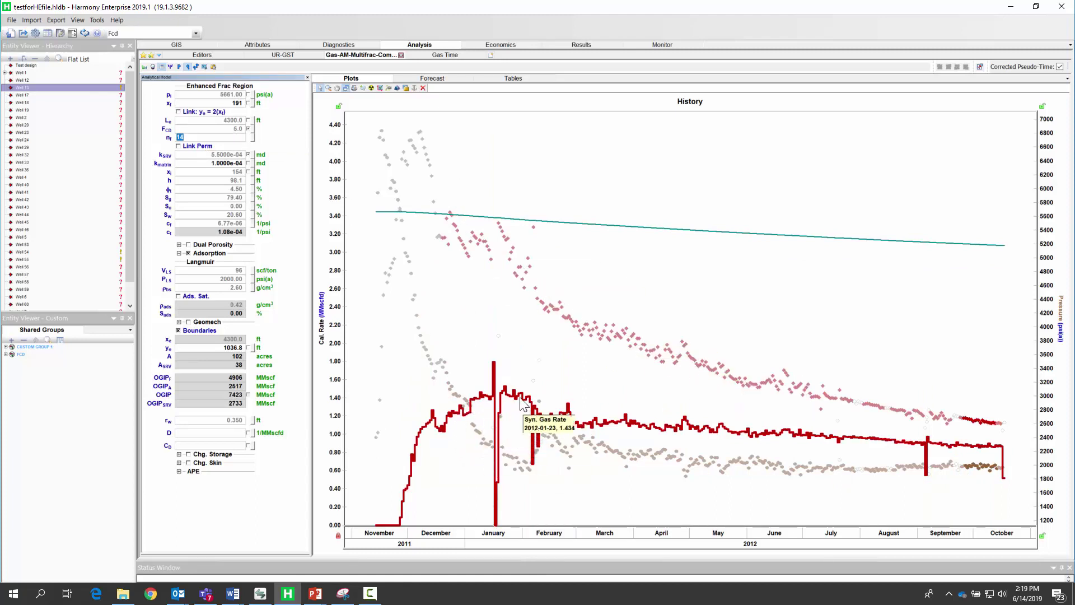
mouse_move(673, 429)
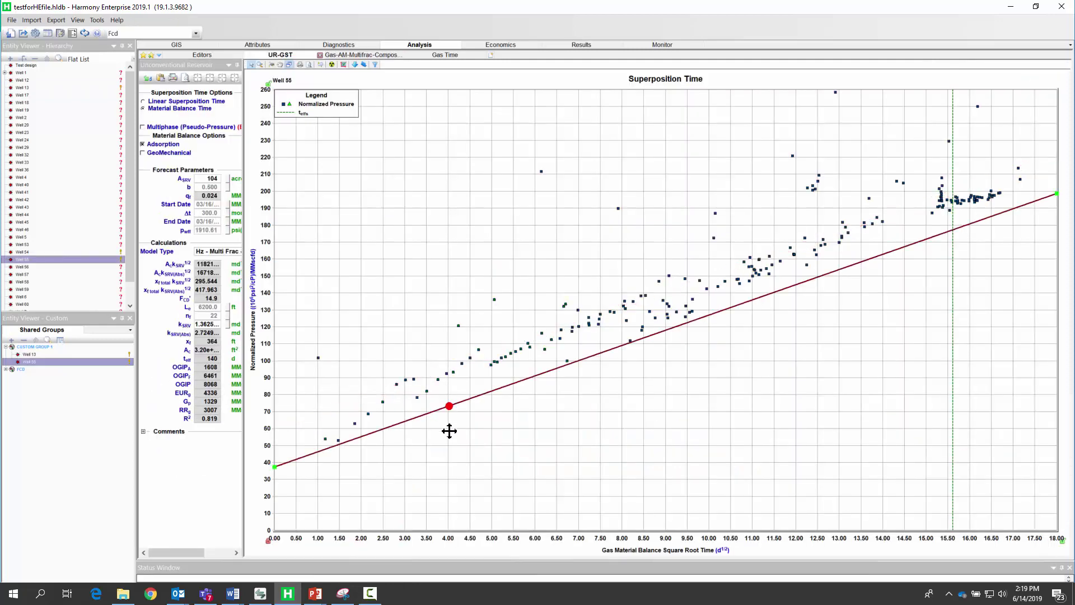
left_click_drag(446, 425, 449, 431)
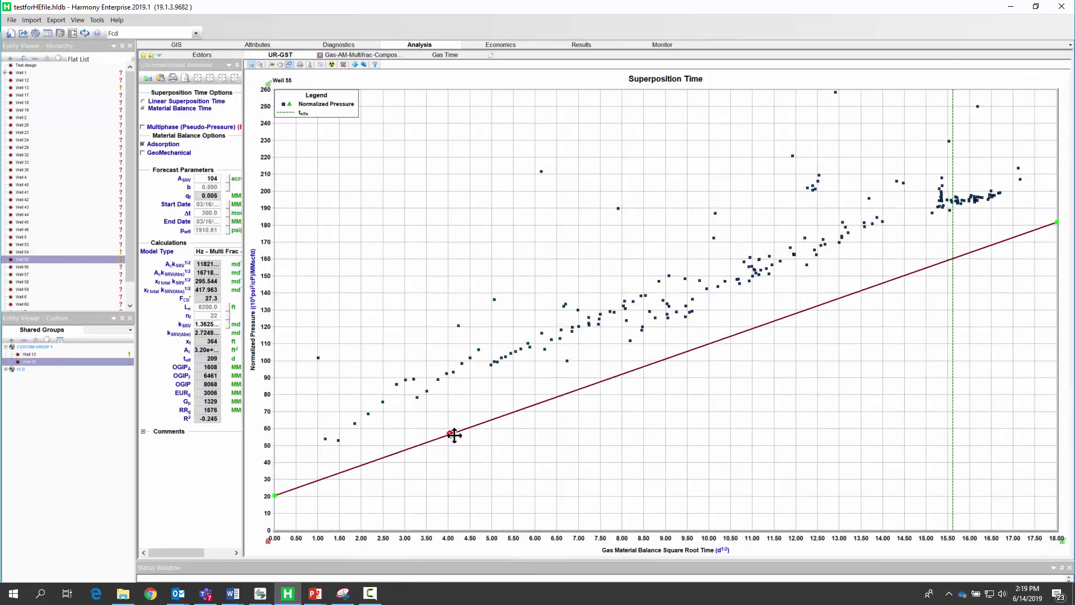
Step: Move the Well 55 fit line to start near 55, giving FCD' 9.9
left_click_drag(449, 433, 269, 435)
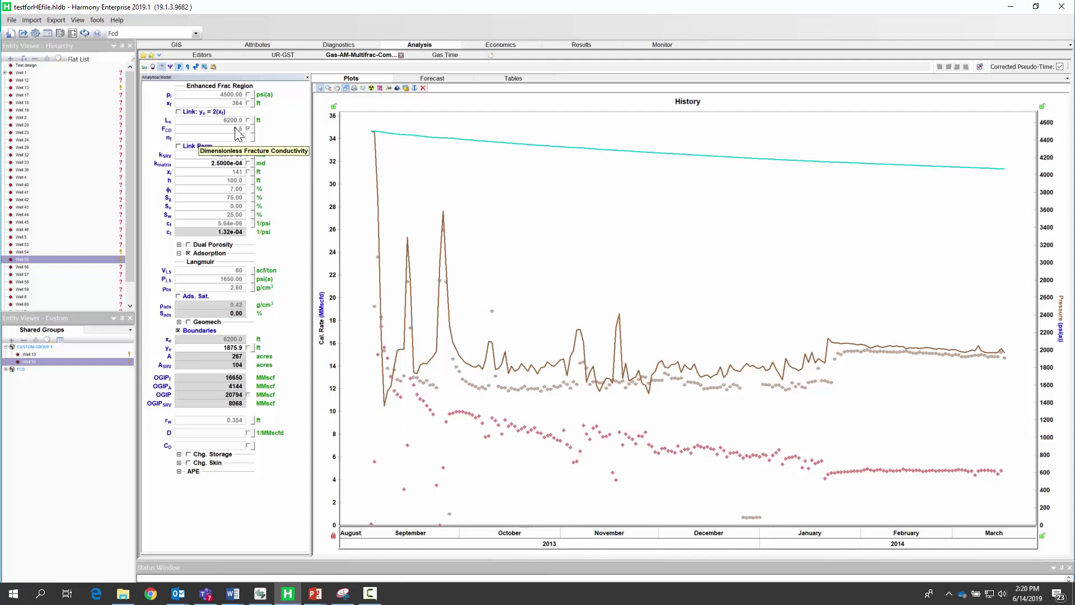
Step: Display Well 55's synthetic gas rate with the model FCD changed from 9.5 to 1000
left_click(187, 66)
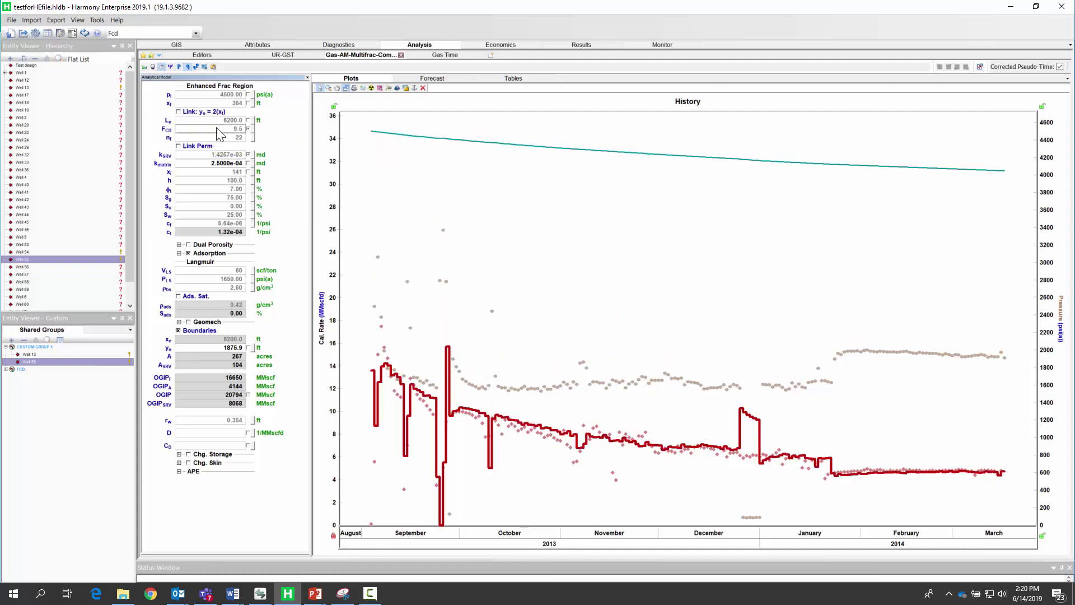
double_click(217, 129)
type("1000")
key("Tab")
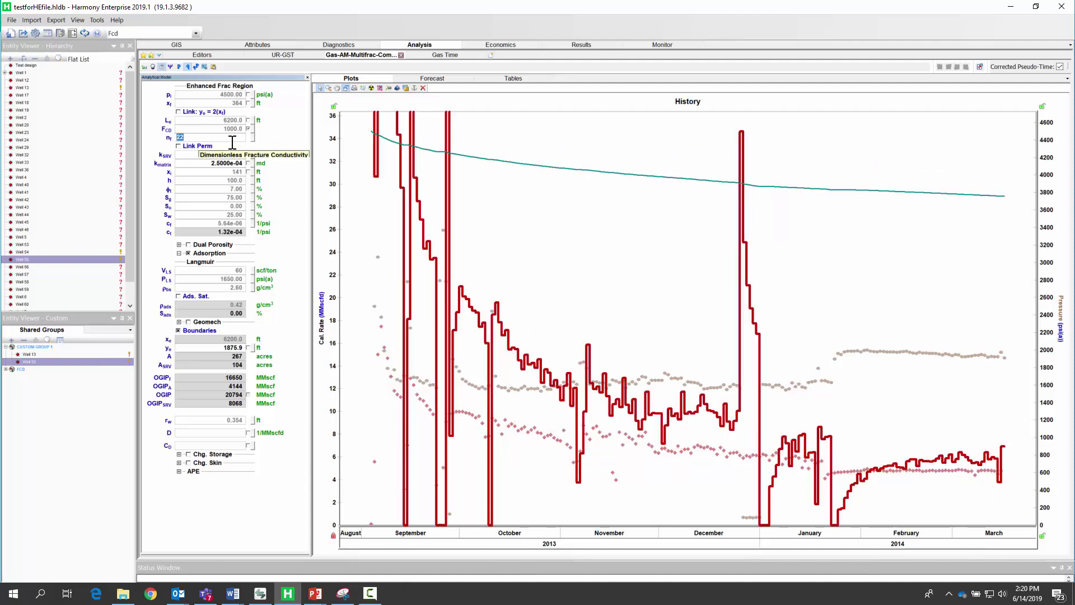
mouse_move(422, 404)
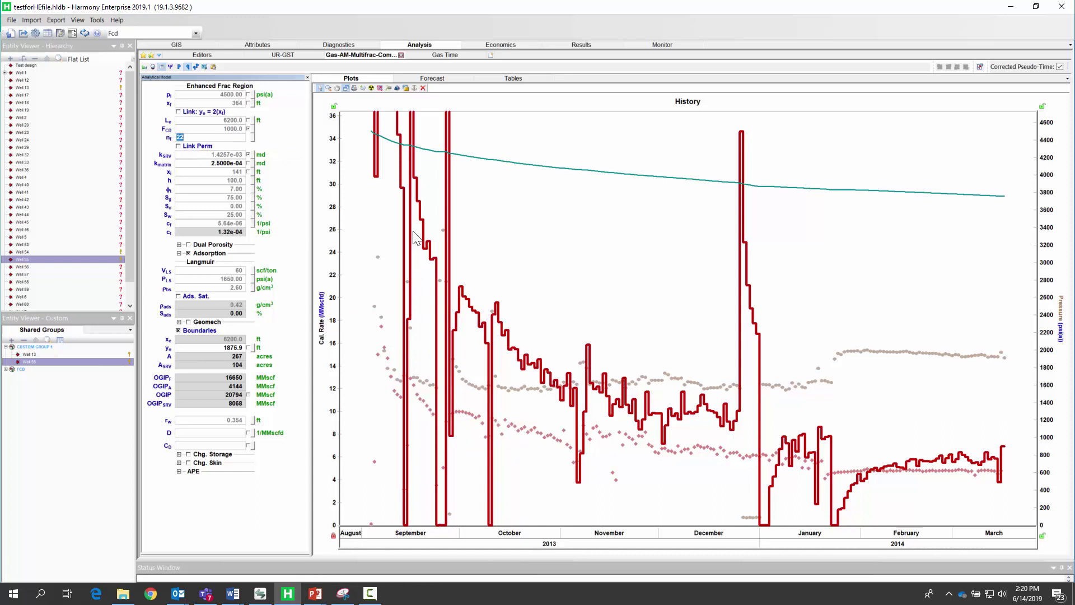
mouse_move(416, 205)
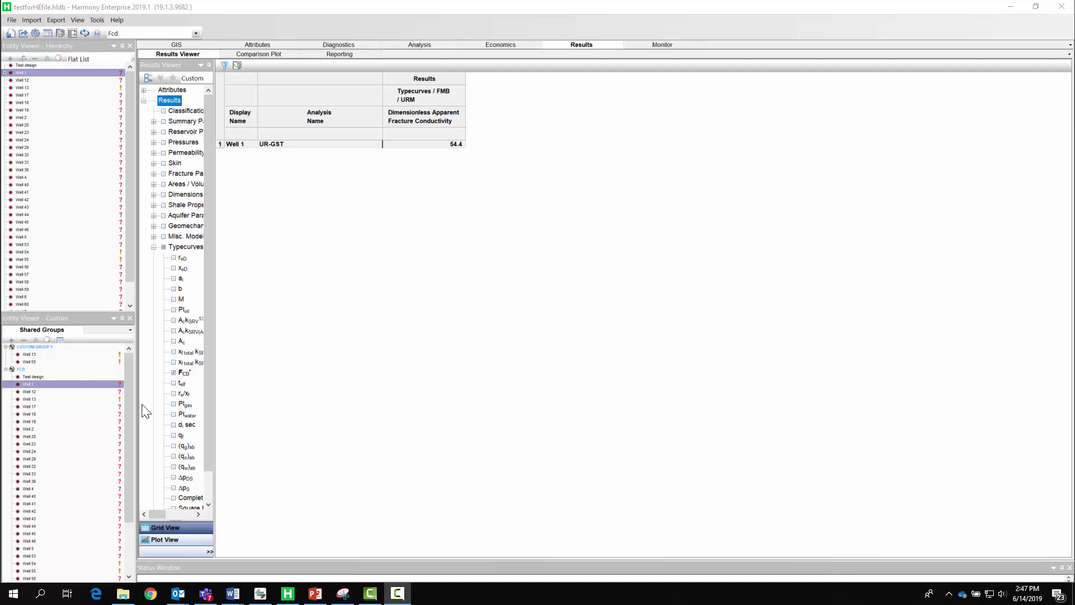
Step: Select all 35 wells and sort Results Viewer Fcd ascending, from 5.1 to 1000.0
left_click_drag(130, 396, 35, 575)
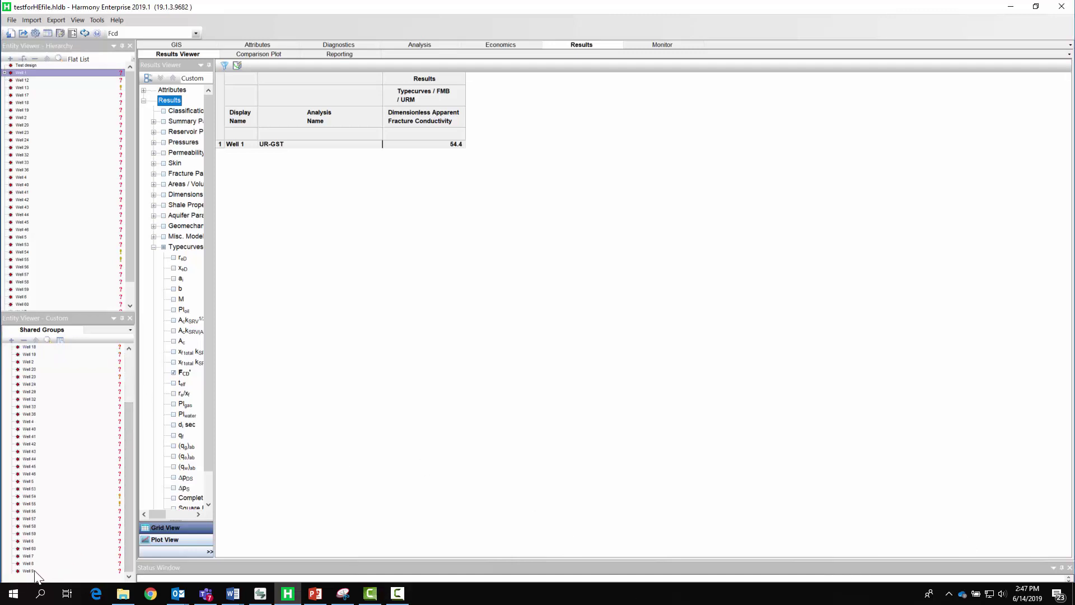
left_click(34, 571, "shift")
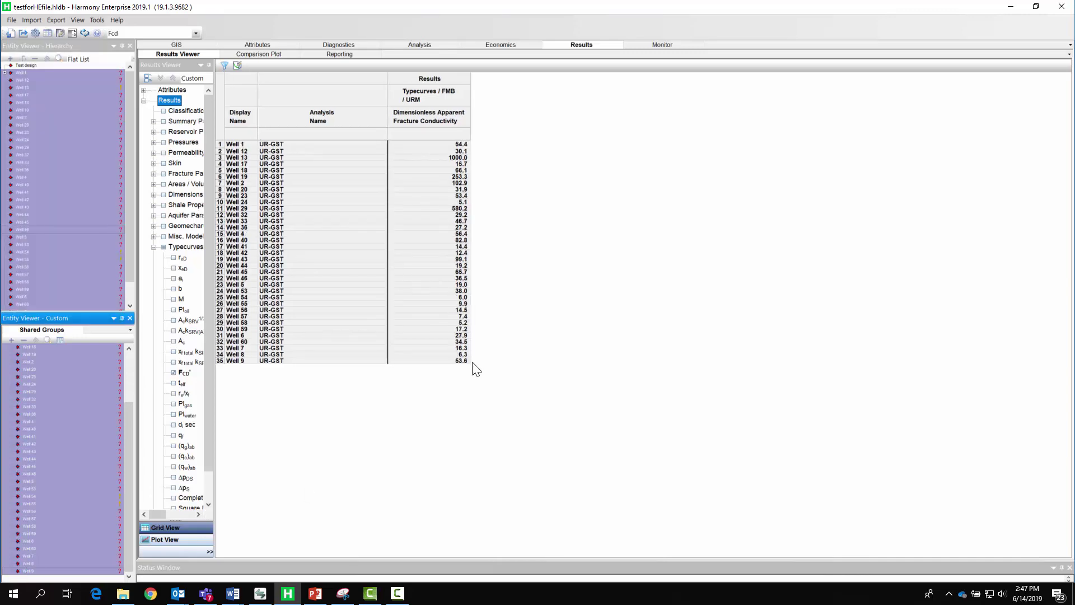
left_click(456, 121)
left_click(452, 164)
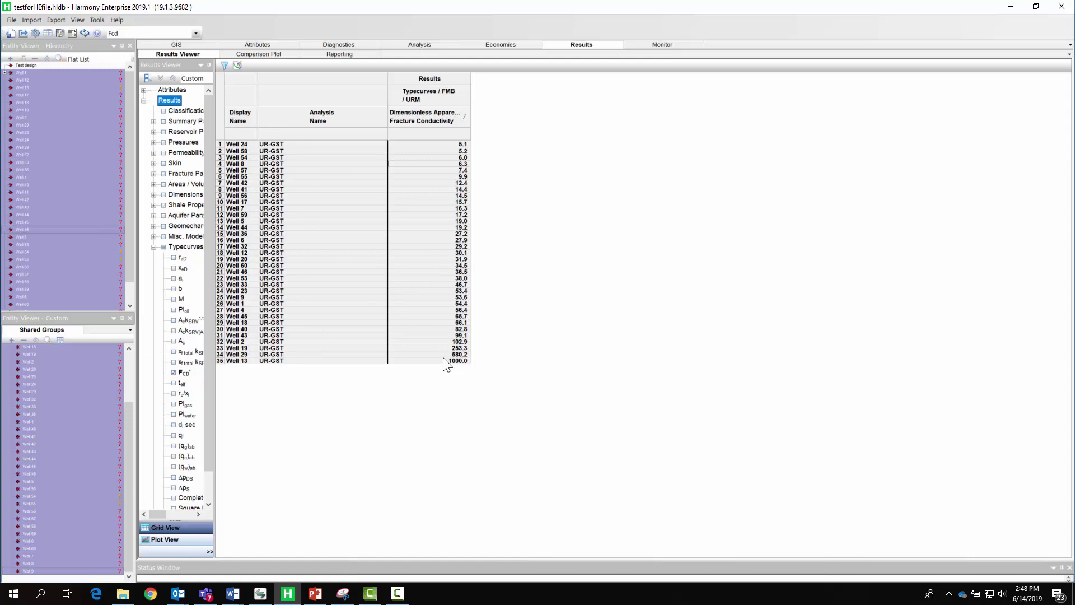
Step: Switch to the GIS map view of the wells
left_click(178, 45)
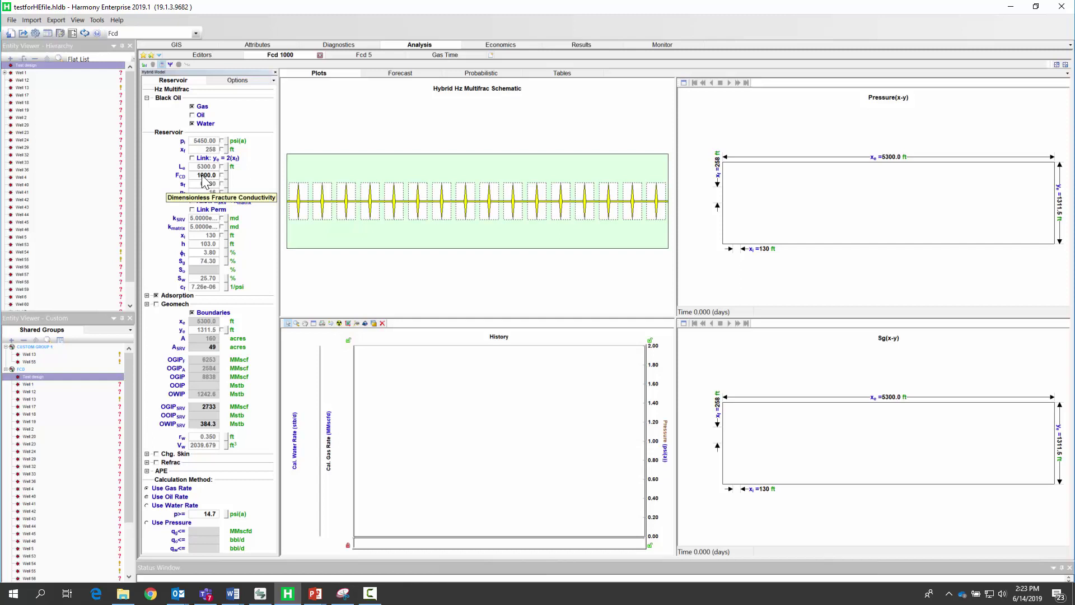
Step: Review the Fcd 5 analysis, then close it
left_click(368, 55)
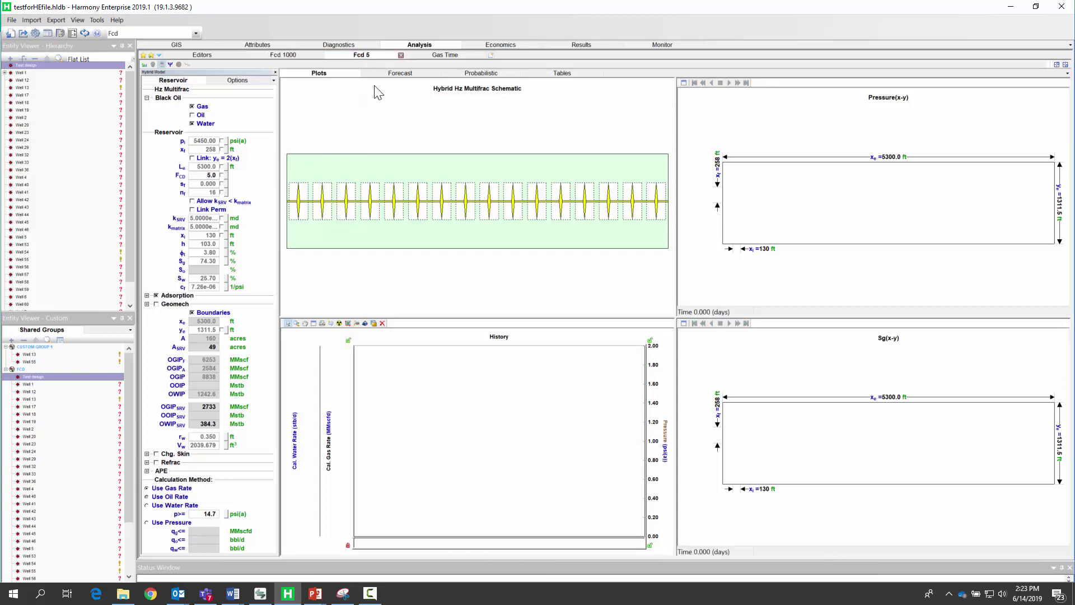
left_click(400, 55)
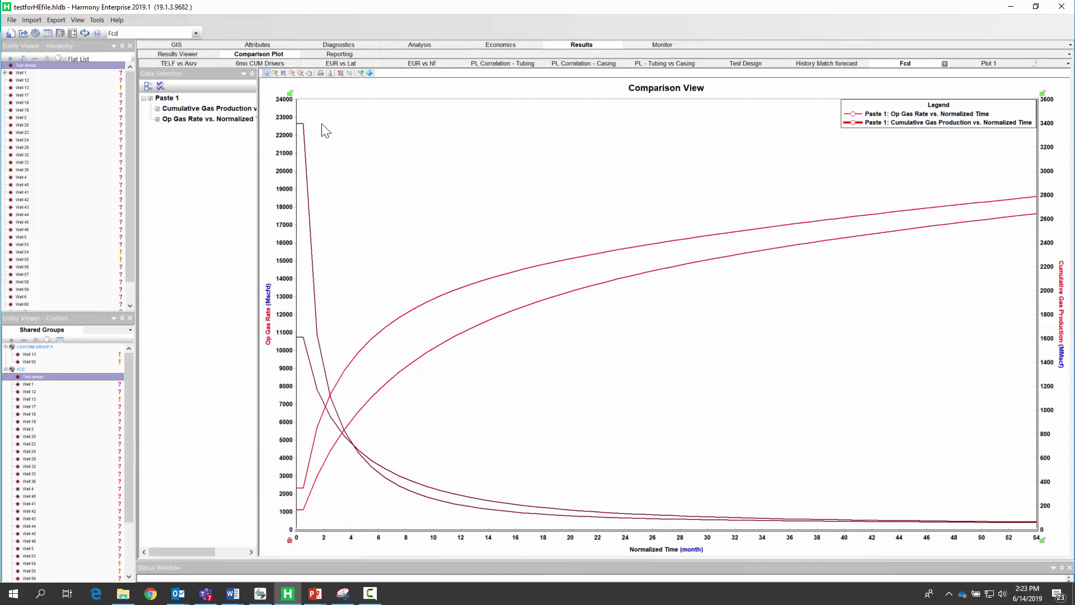
Step: Label Fcd 1000 and Fcd 10 curves at 0.5-month rate and 12.5-month cumulative, then view economics
mouse_move(310, 128)
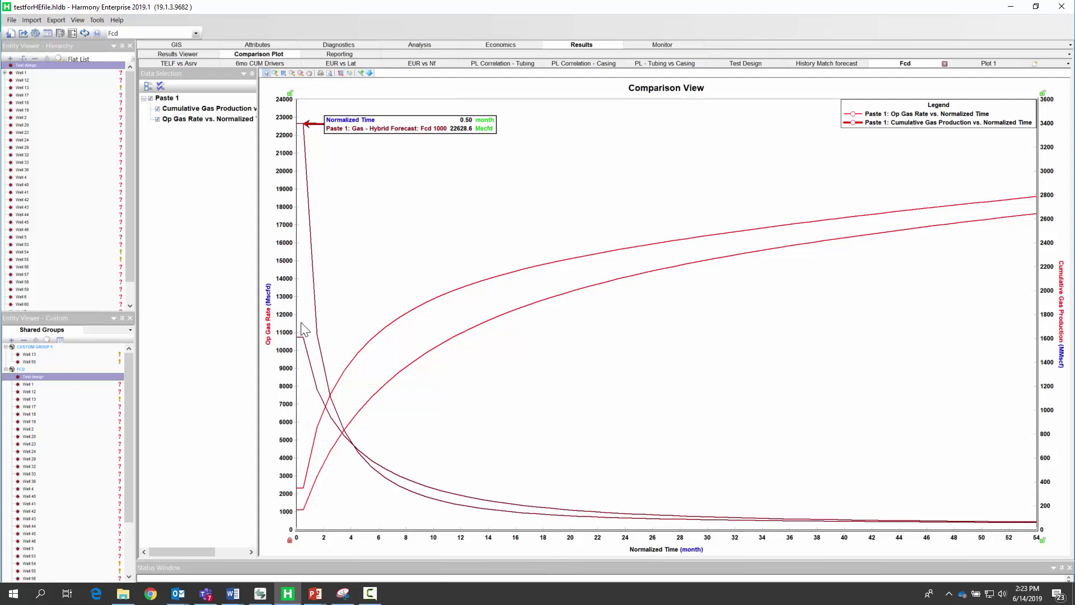
left_click_drag(304, 336, 411, 276)
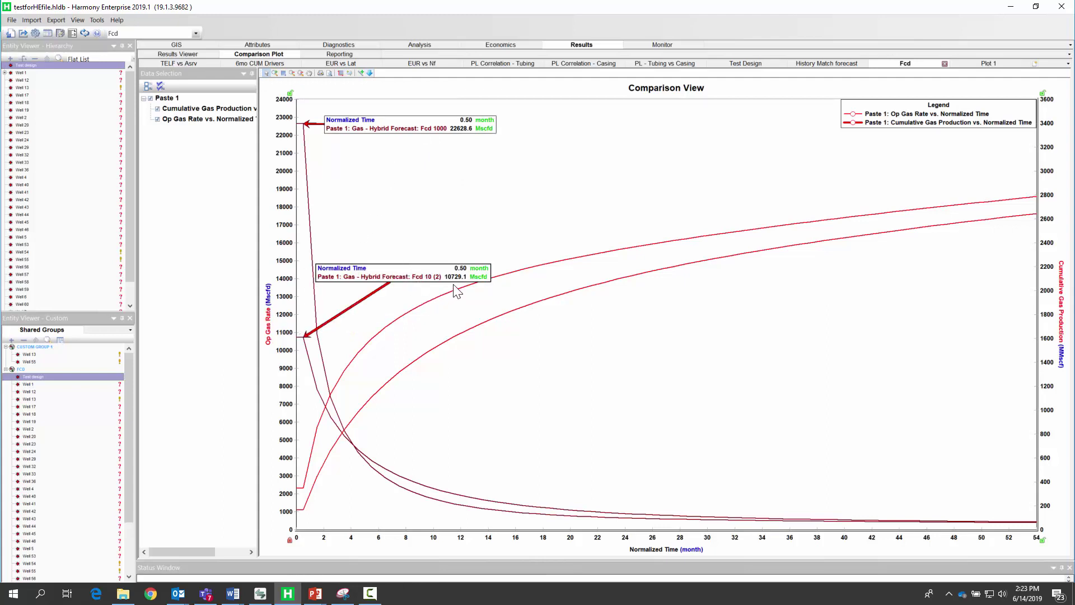
left_click_drag(434, 277, 409, 220)
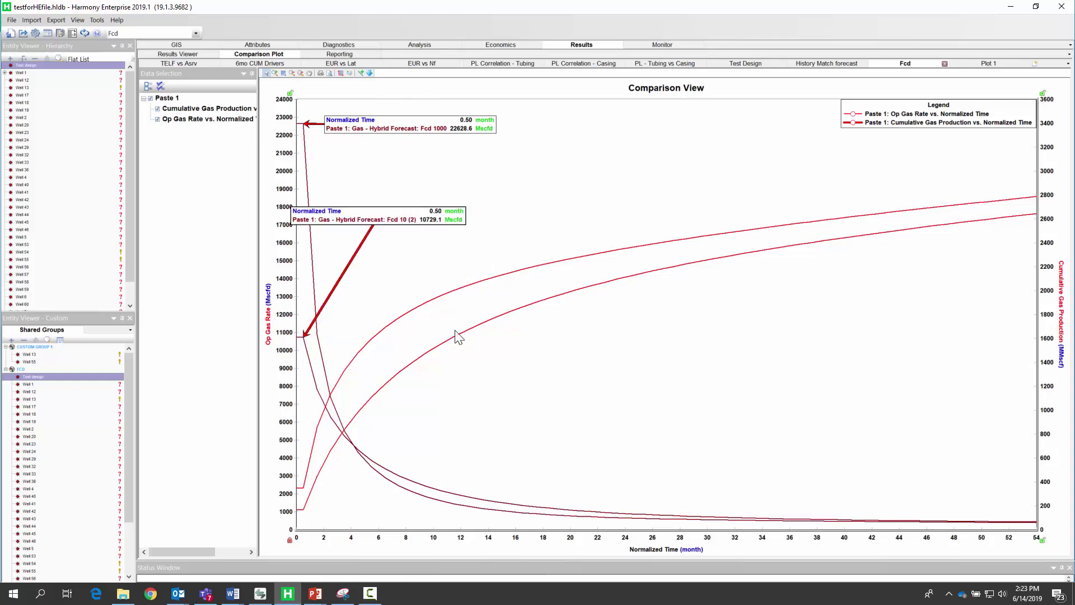
mouse_move(452, 330)
left_mouse_down()
mouse_move(506, 358)
mouse_move(593, 374)
left_mouse_up()
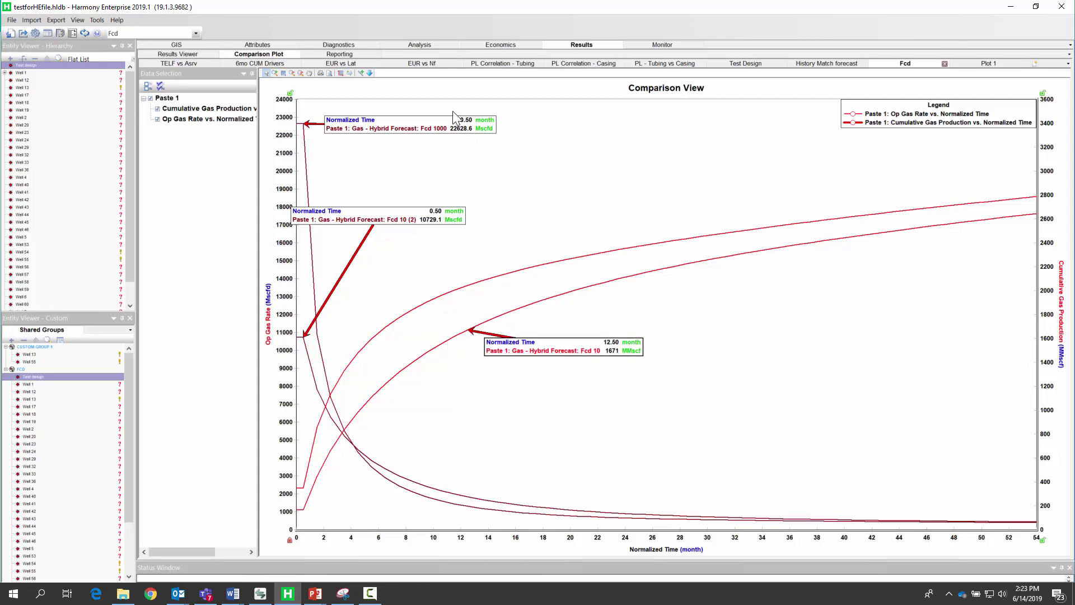
left_click(472, 280)
left_click_drag(472, 277, 593, 271)
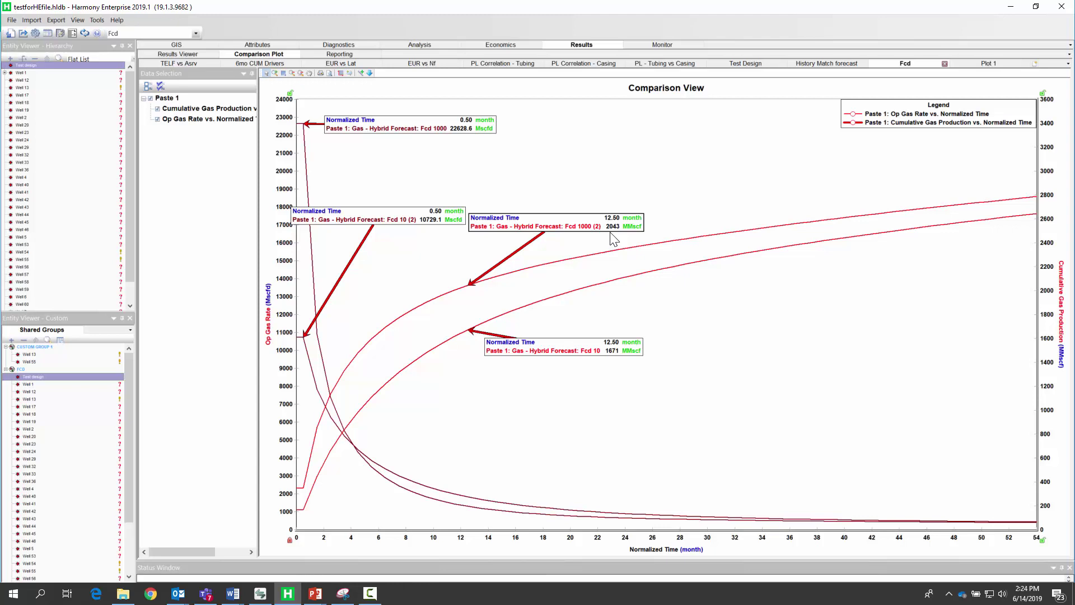
left_click(504, 45)
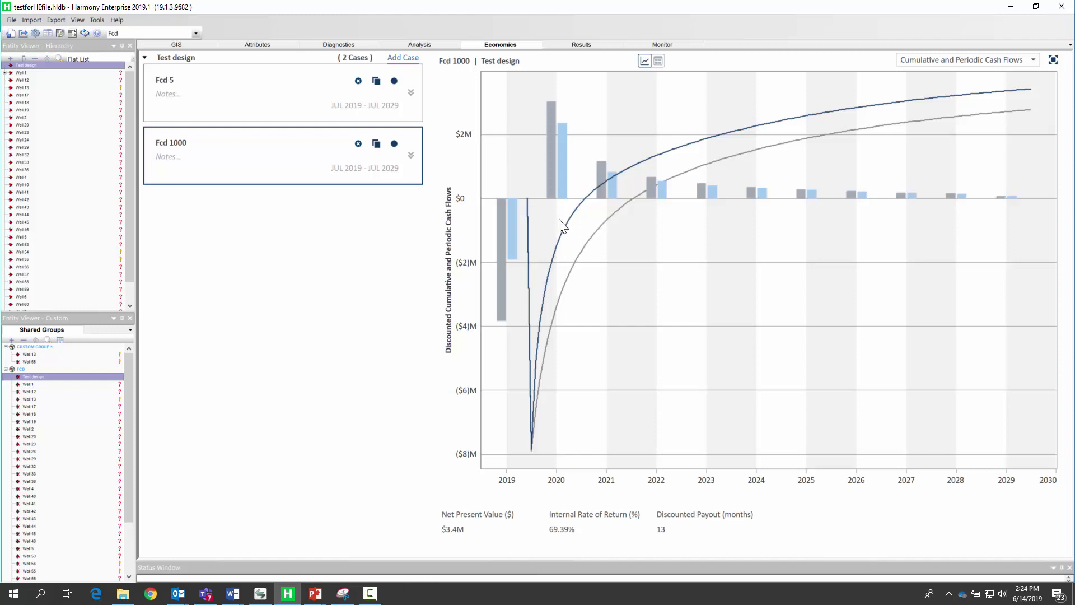
Step: View the Fcd 5 case economics, then return to the Plot 1 gas rate and pressure comparison
left_click(258, 80)
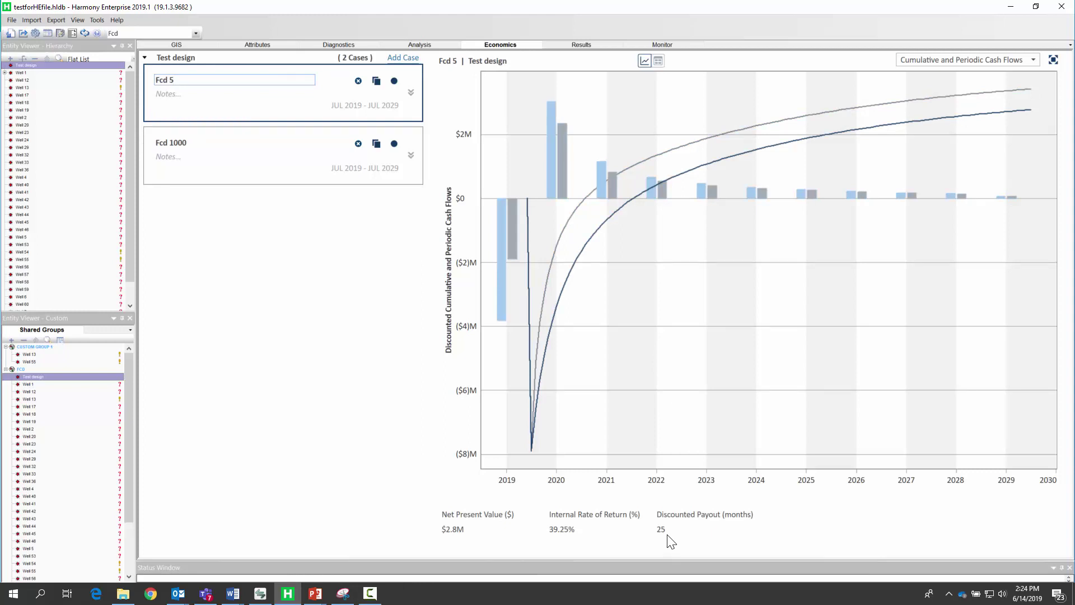
left_click(581, 44)
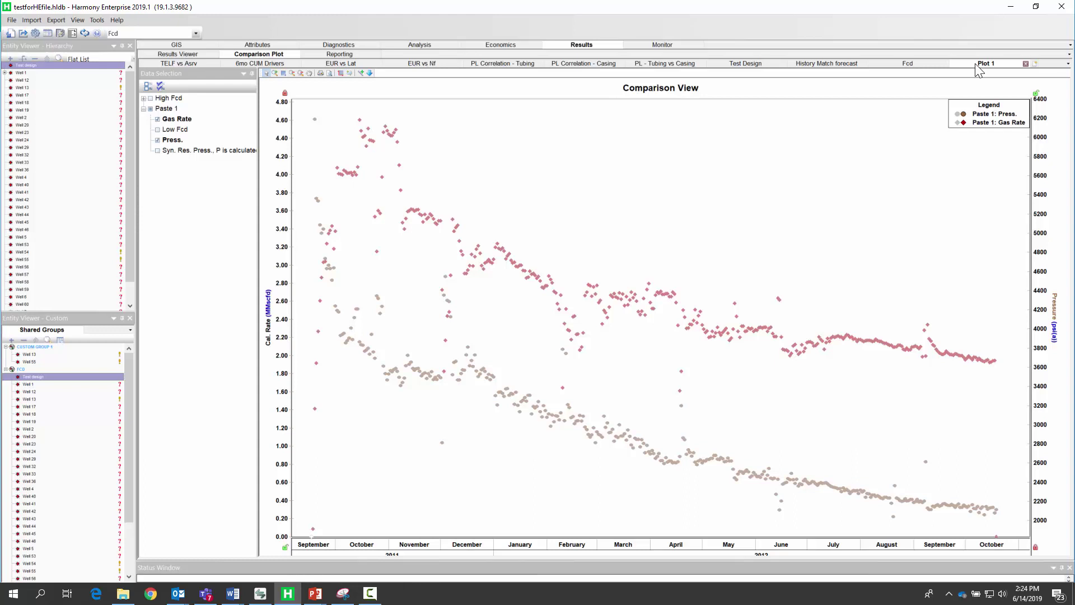
Step: Overlay the High Fcd and Low Fcd synthetic pressure curves, then toggle High Fcd off, on, and off again
mouse_move(625, 434)
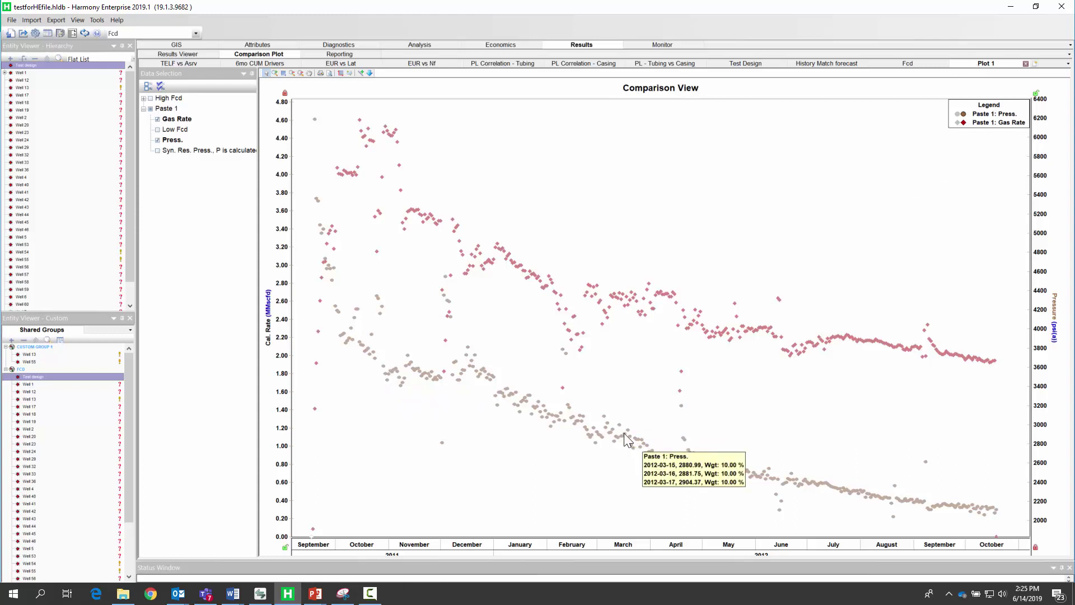
left_click(151, 99)
mouse_move(527, 407)
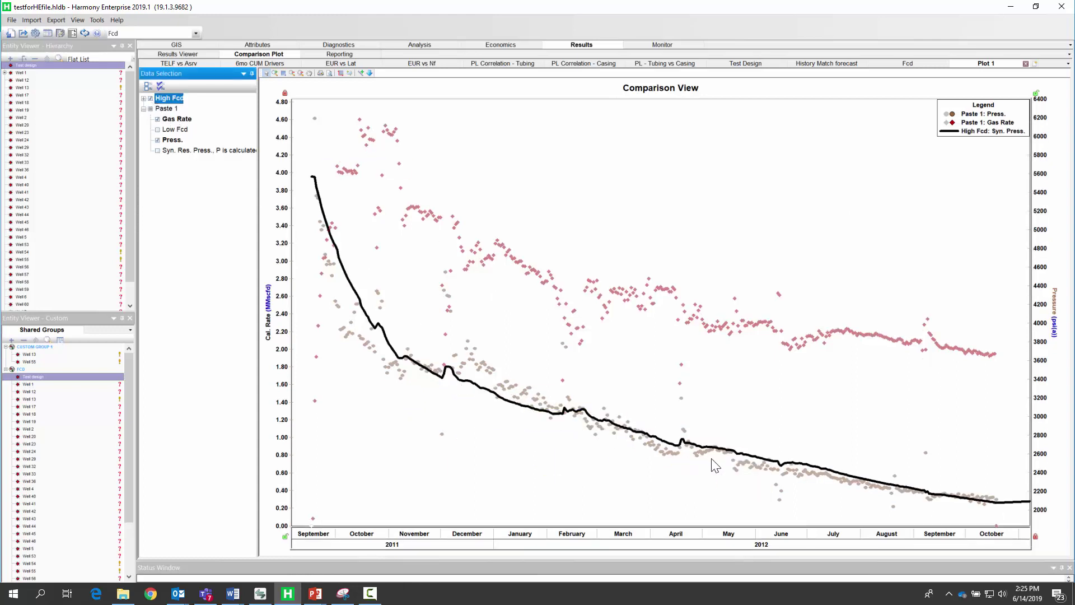
mouse_move(707, 454)
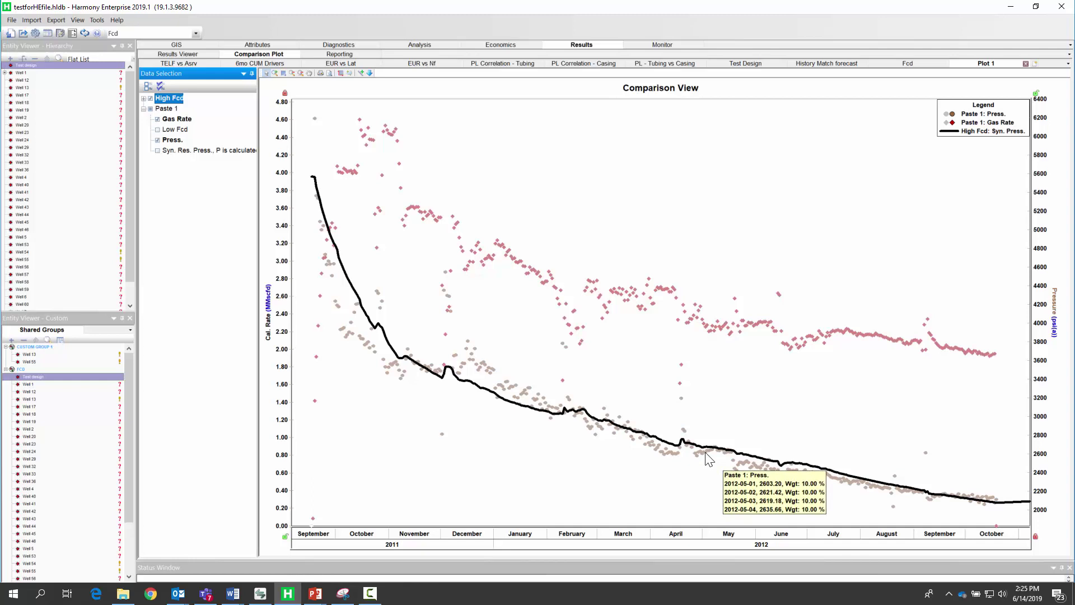
left_click(158, 131)
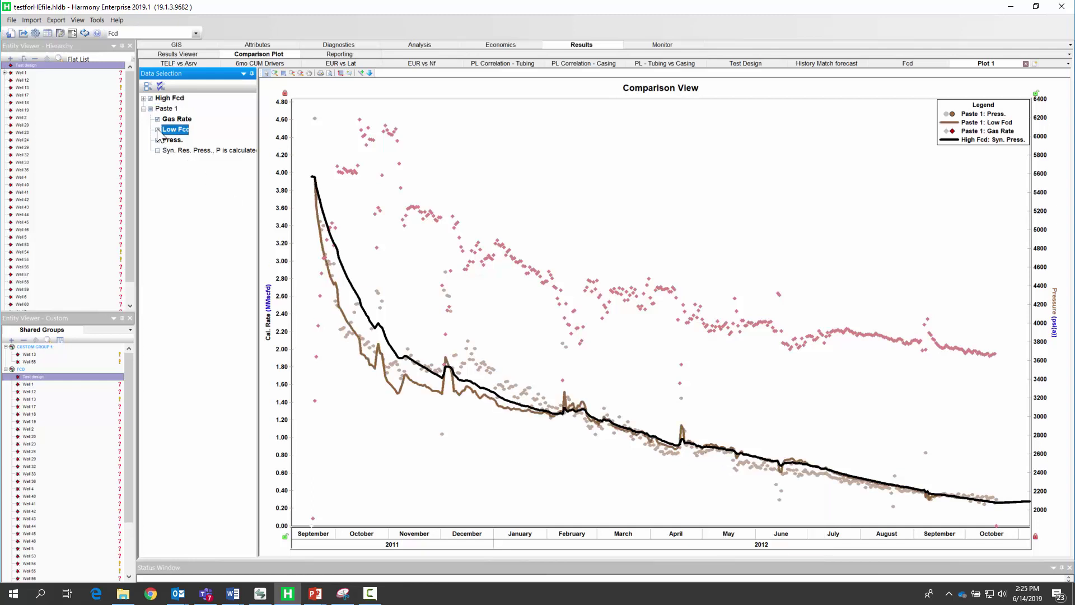
left_click(150, 99)
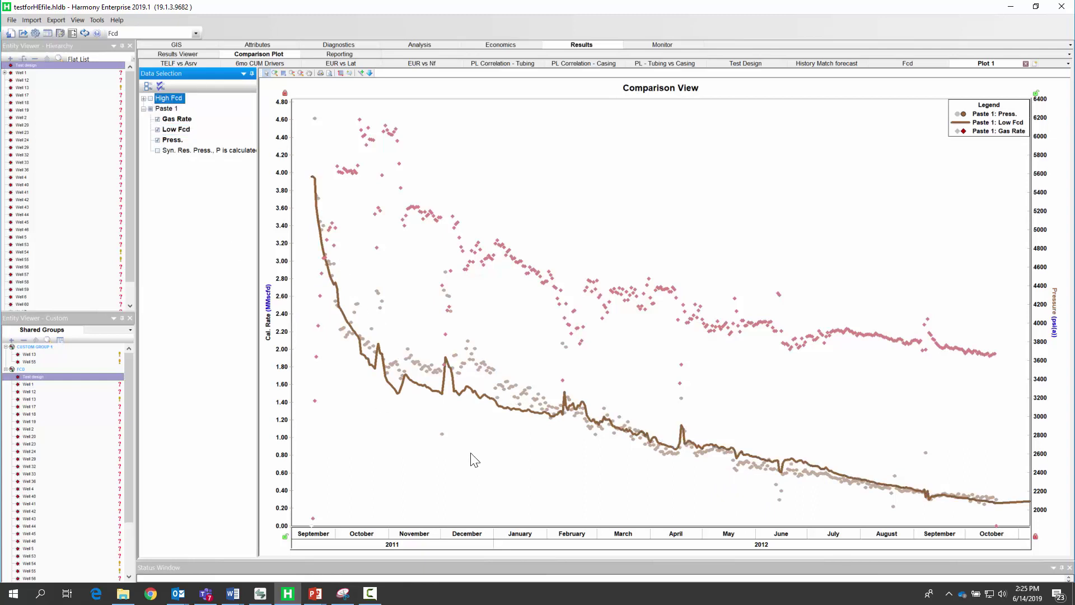
left_click(151, 99)
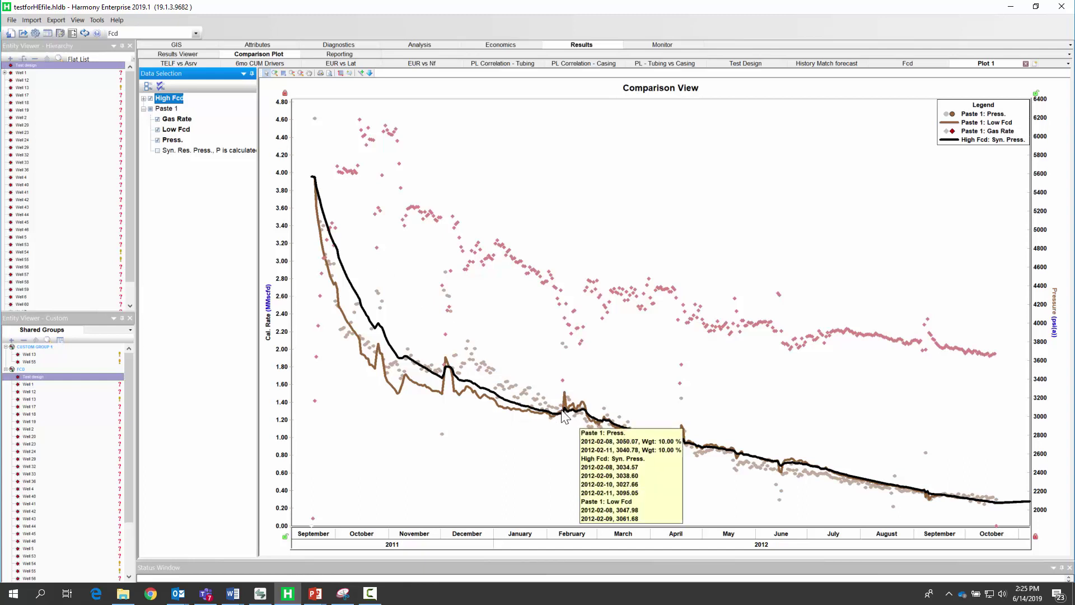
left_click(150, 99)
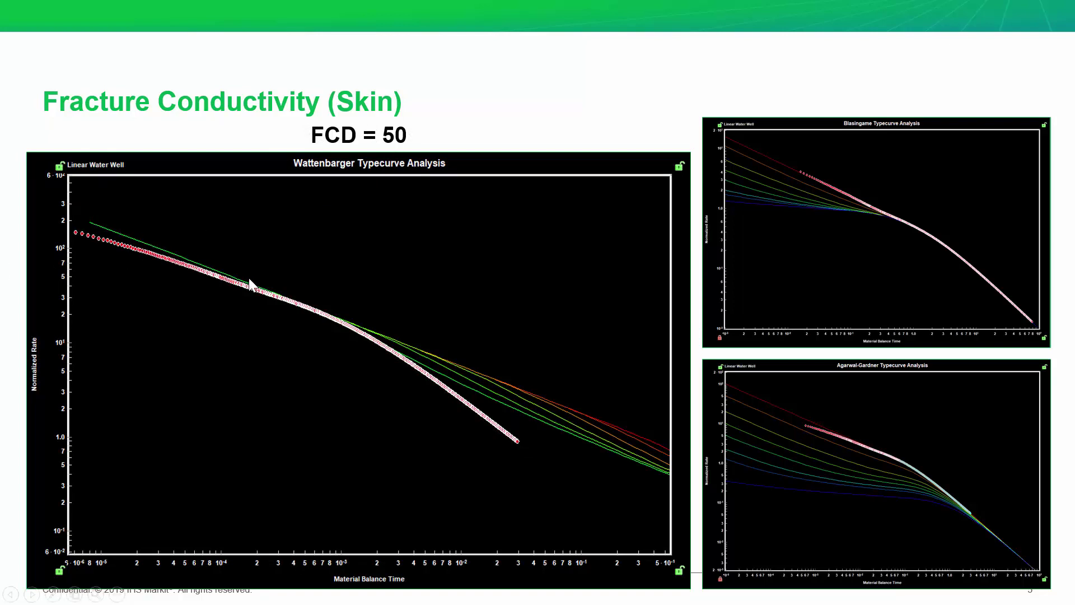
Step: Advance the slideshow to the FCD = 10 slide
key("Right")
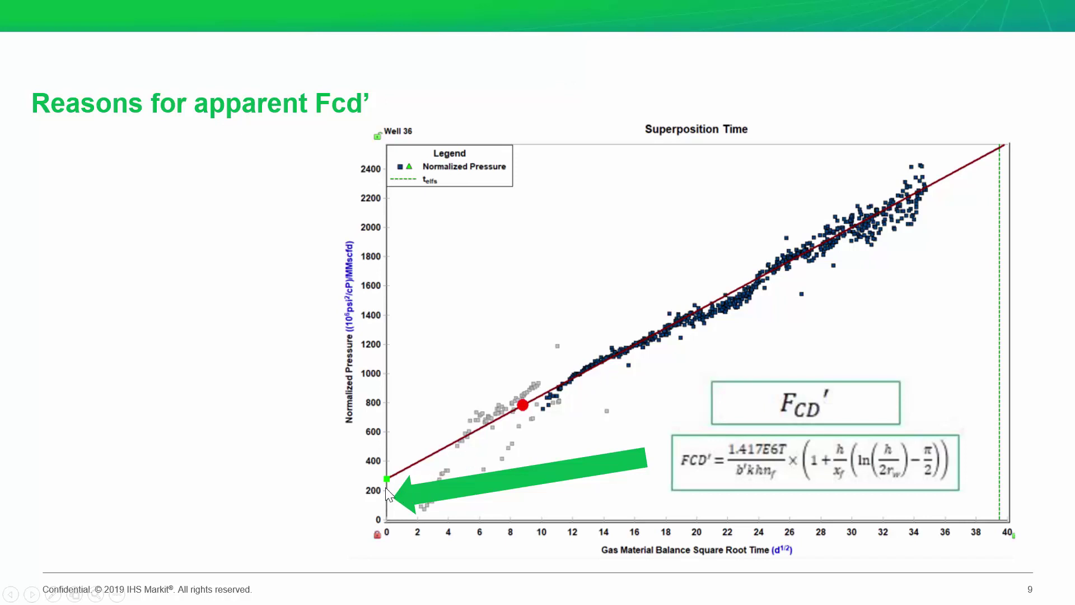
Step: Advance to slide 10, 'What this means for you?'
key("Right")
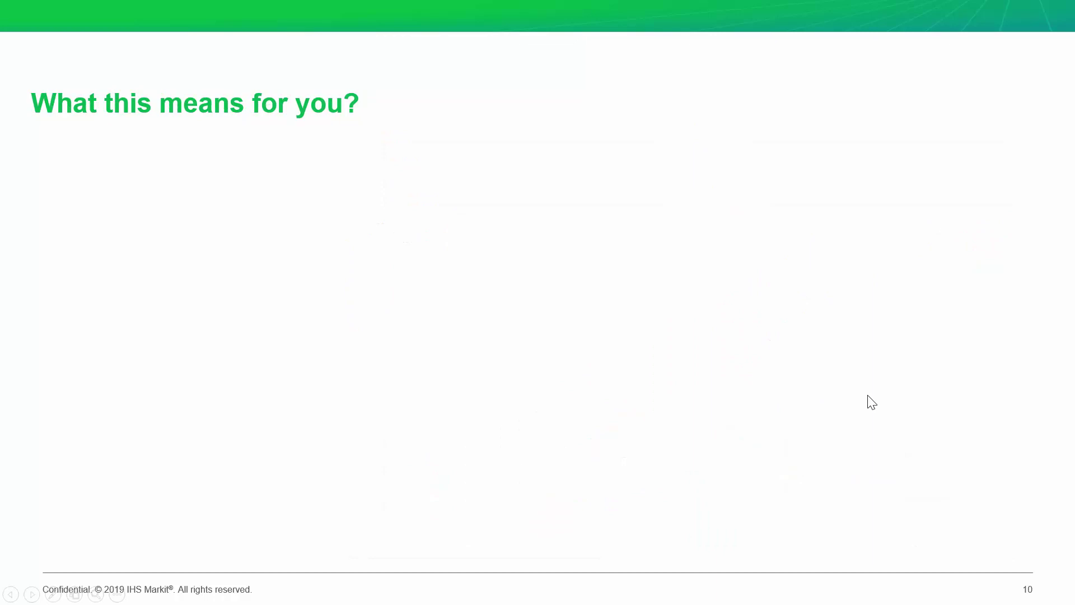